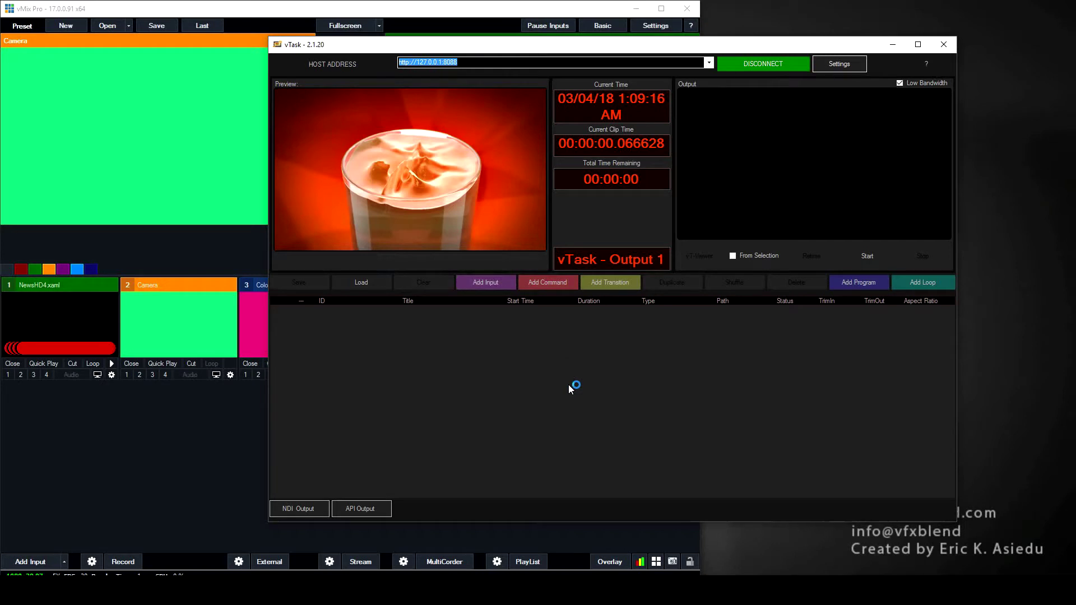
Add a vTask CGFunction command, move it to row 1 after the opening Cut, and mark it current.
click(545, 285)
click(592, 305)
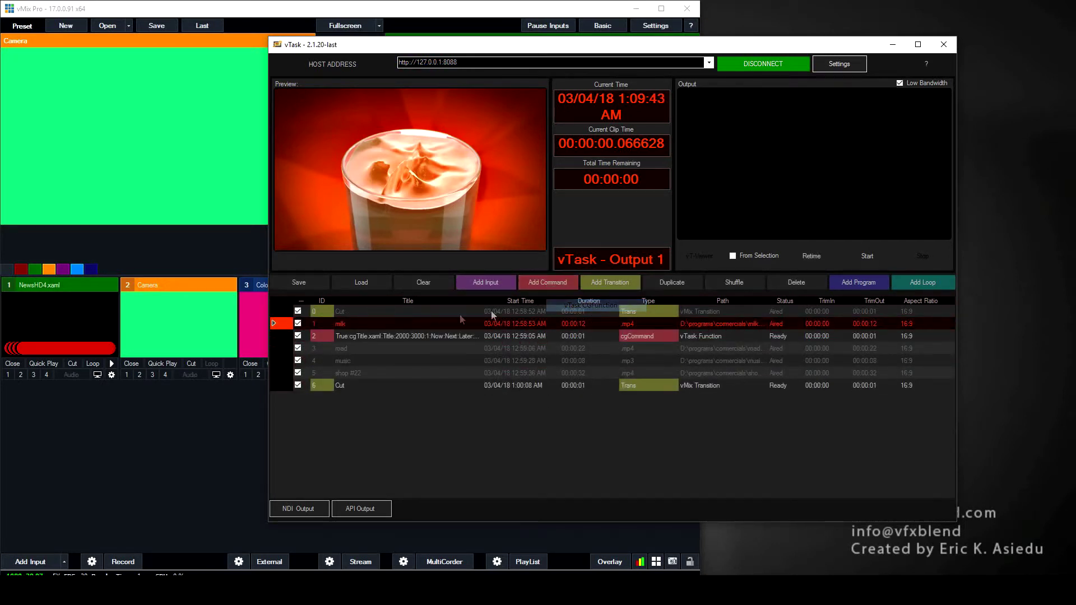
drag(380, 334, 387, 325)
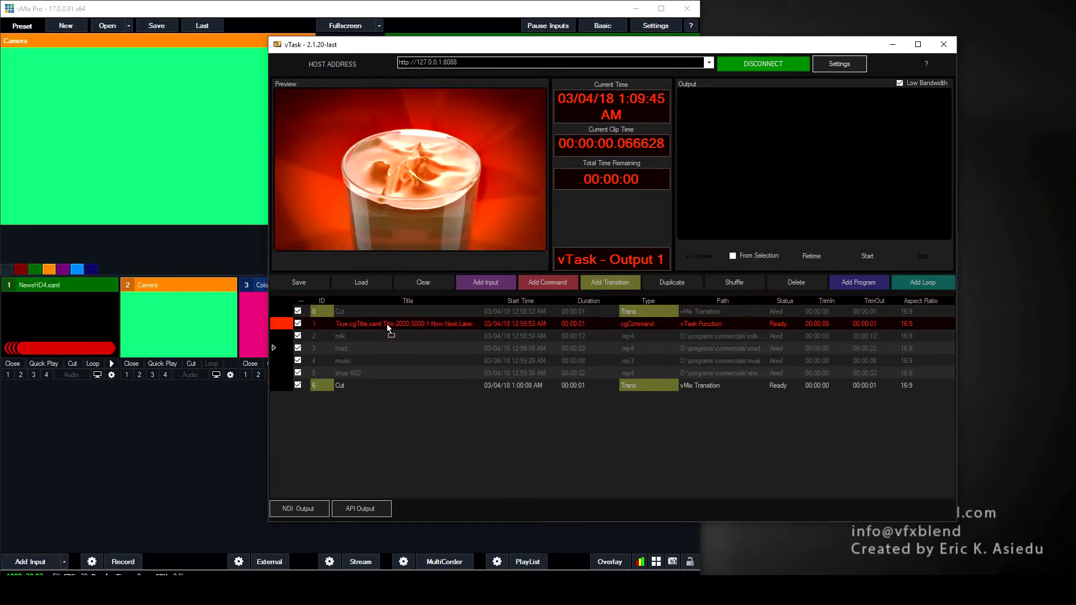
click(412, 324)
Turn off Activate CG for the row 1 cgTitle.xaml command so it reads False.
double_click(430, 324)
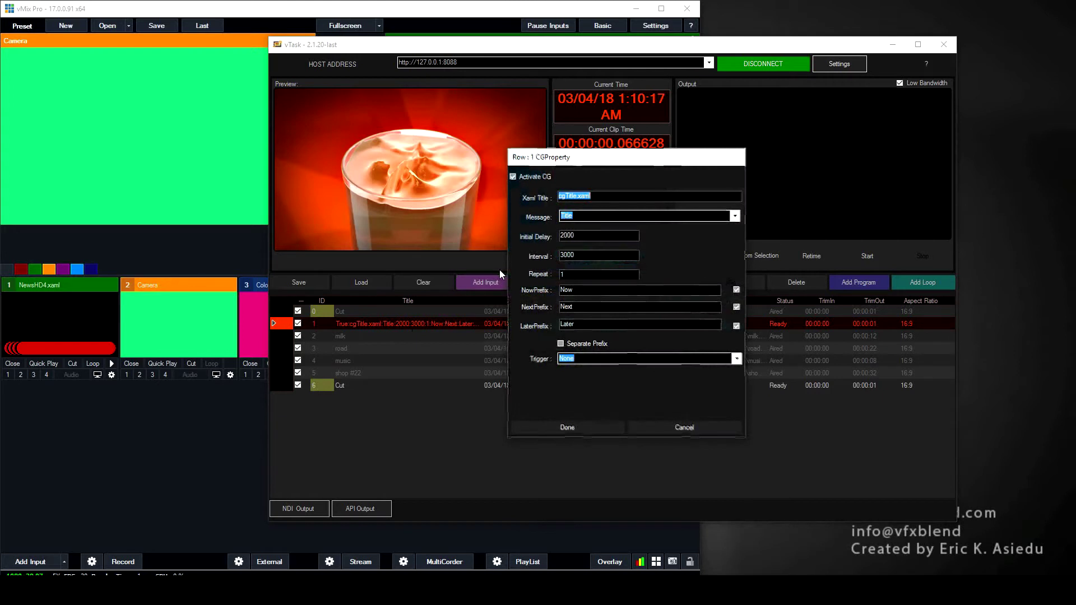
click(513, 177)
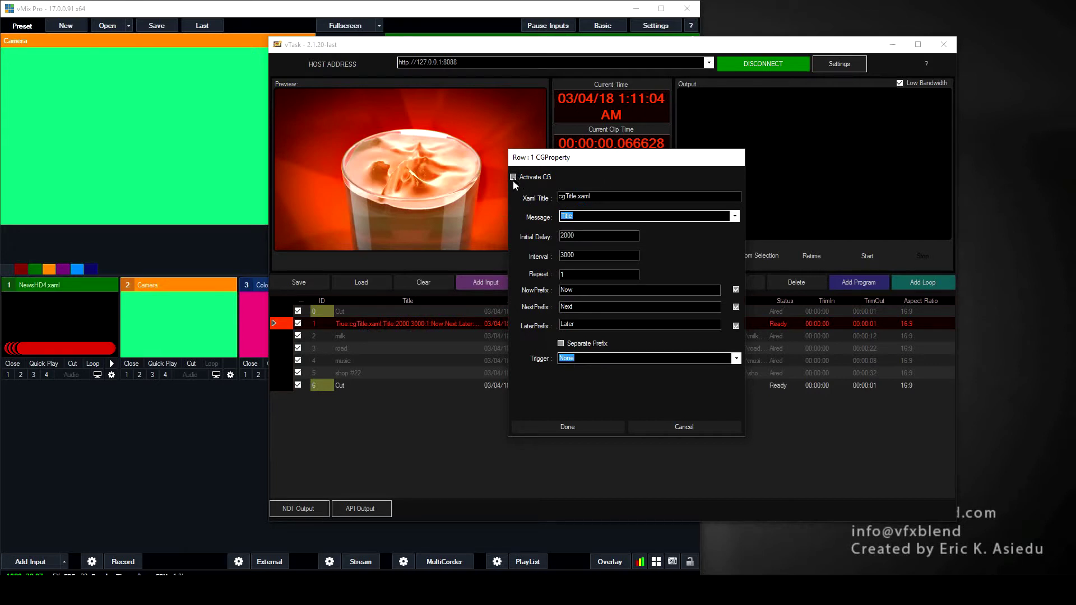
click(567, 426)
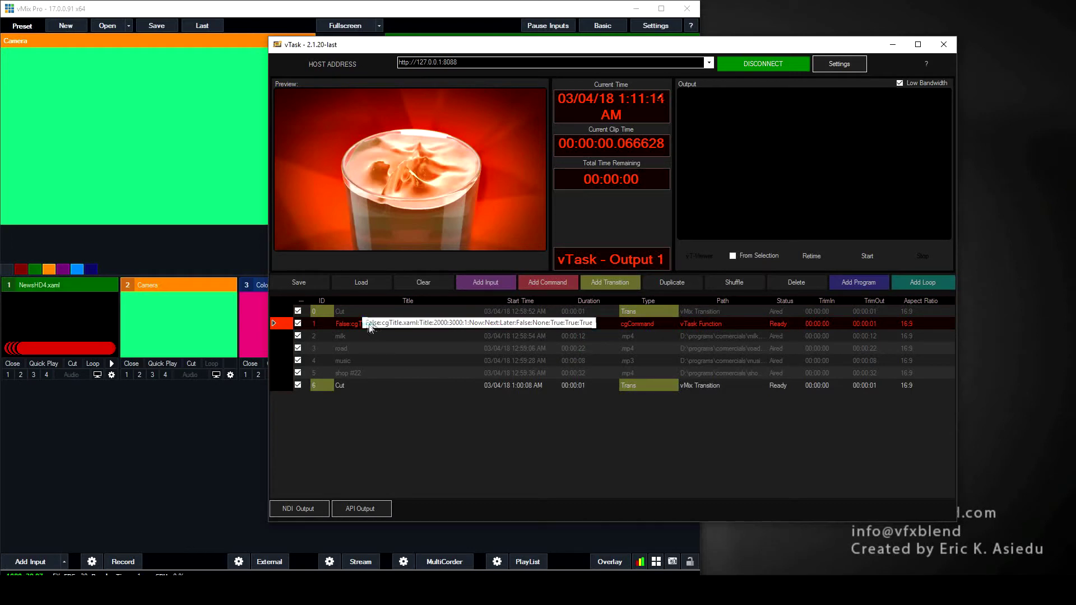
drag(359, 370, 353, 363)
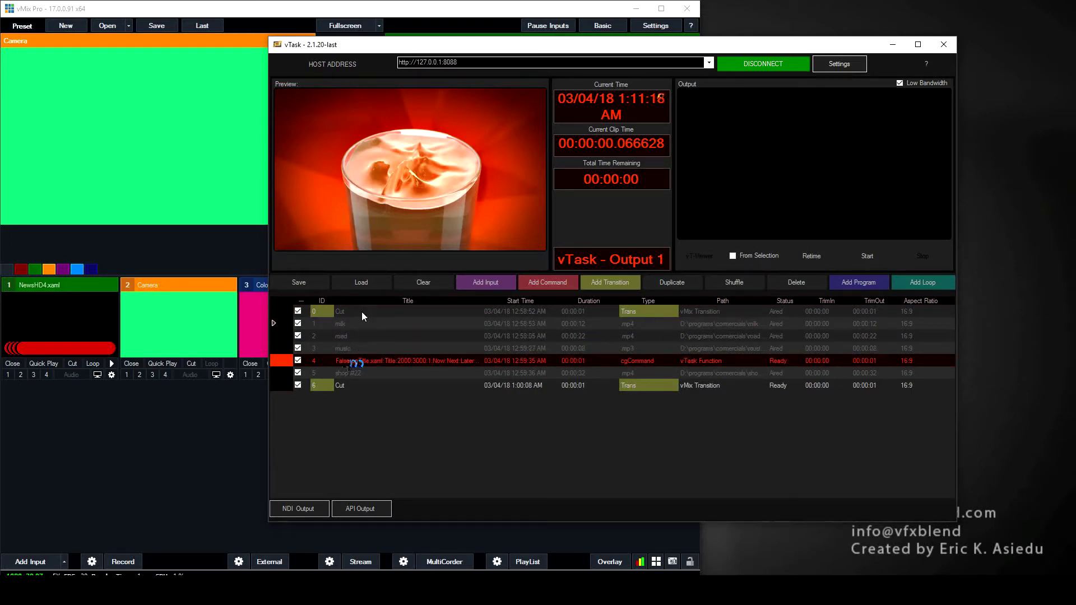
double_click(342, 361)
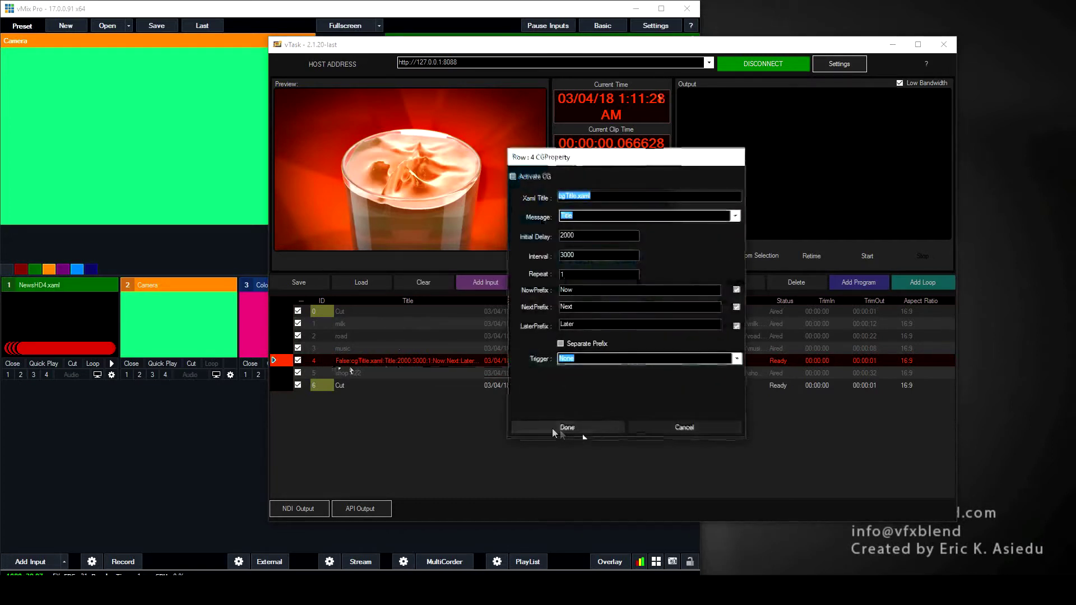
click(603, 425)
drag(360, 368, 379, 327)
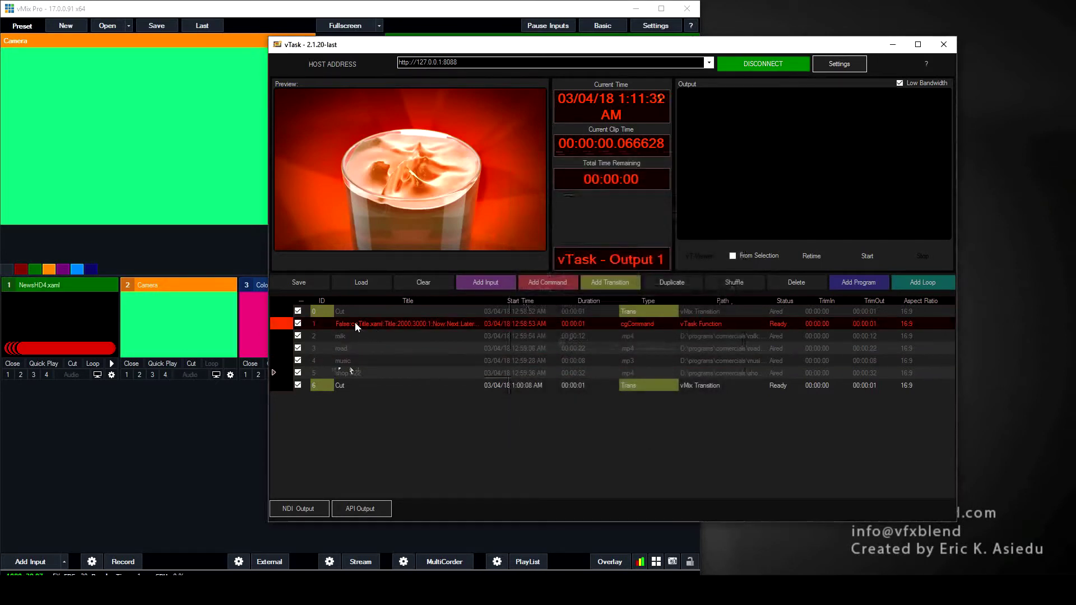
Re-enable Activate CG on row 1 and select the cgTitle.xaml text in Xaml Title.
double_click(355, 324)
click(513, 177)
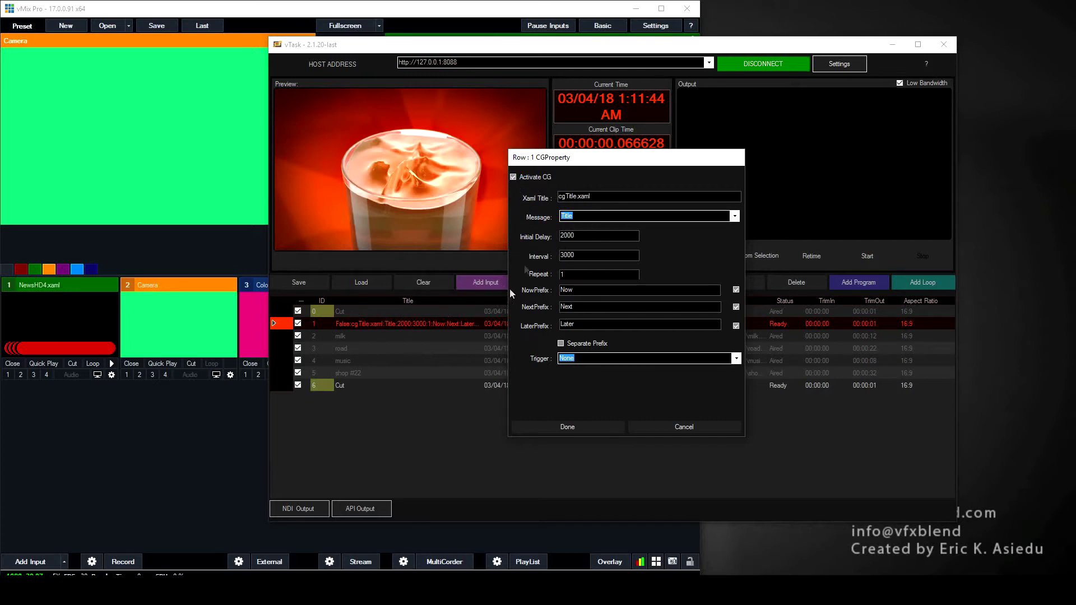
drag(590, 196, 544, 200)
Copy the NewsHD4.xaml input name from vMix input 1's settings, then return to vTask.
click(66, 309)
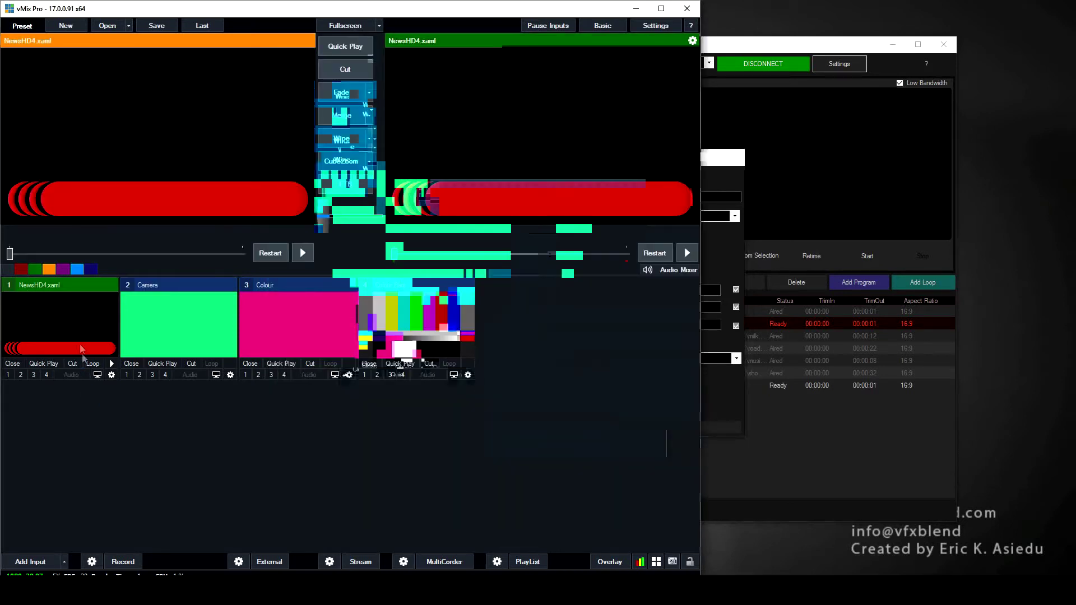
click(111, 375)
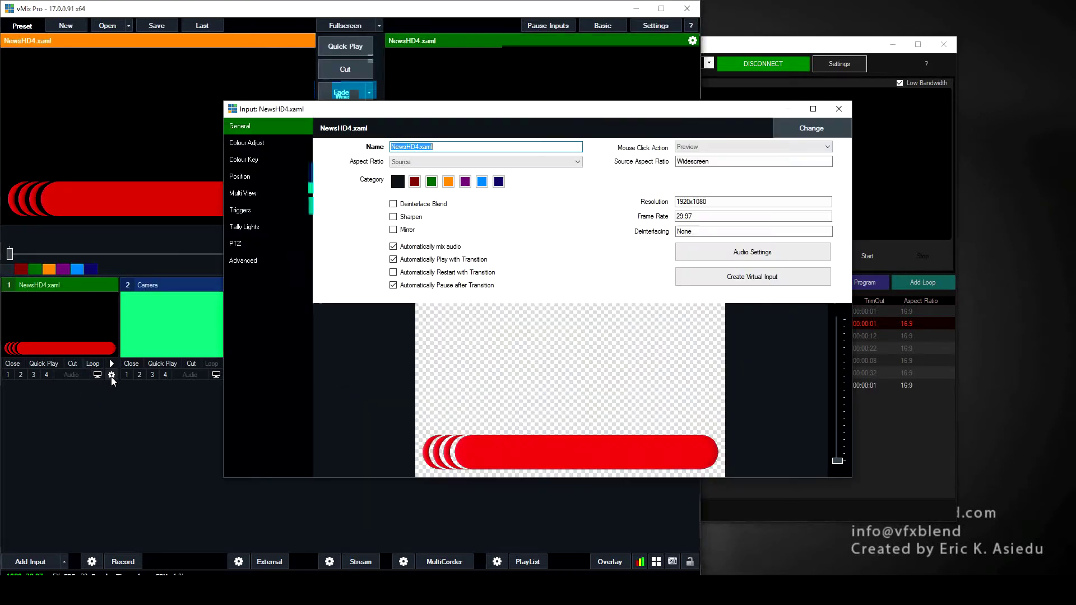
right_click(421, 147)
click(467, 181)
click(839, 109)
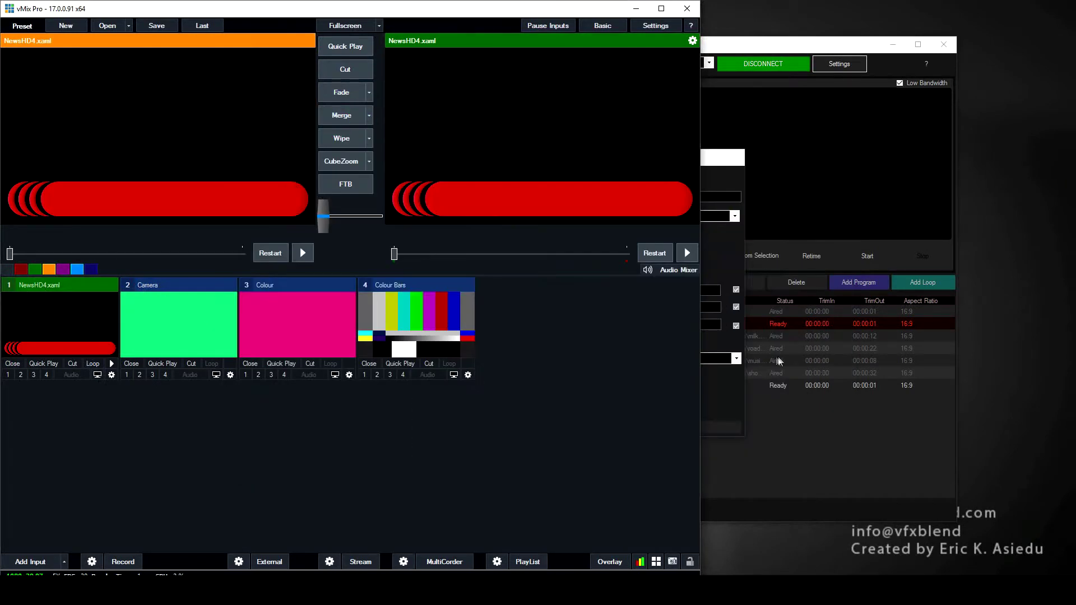
click(727, 244)
Paste NewsHD4.xaml as the row 1 Xaml Title and keep Title as the Message field.
right_click(585, 196)
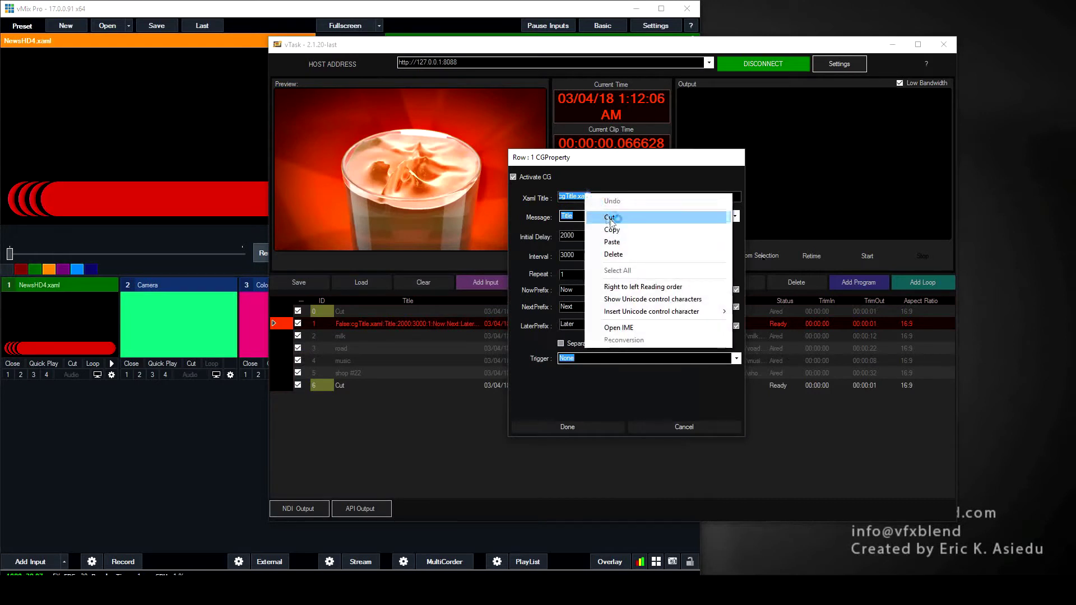
click(632, 248)
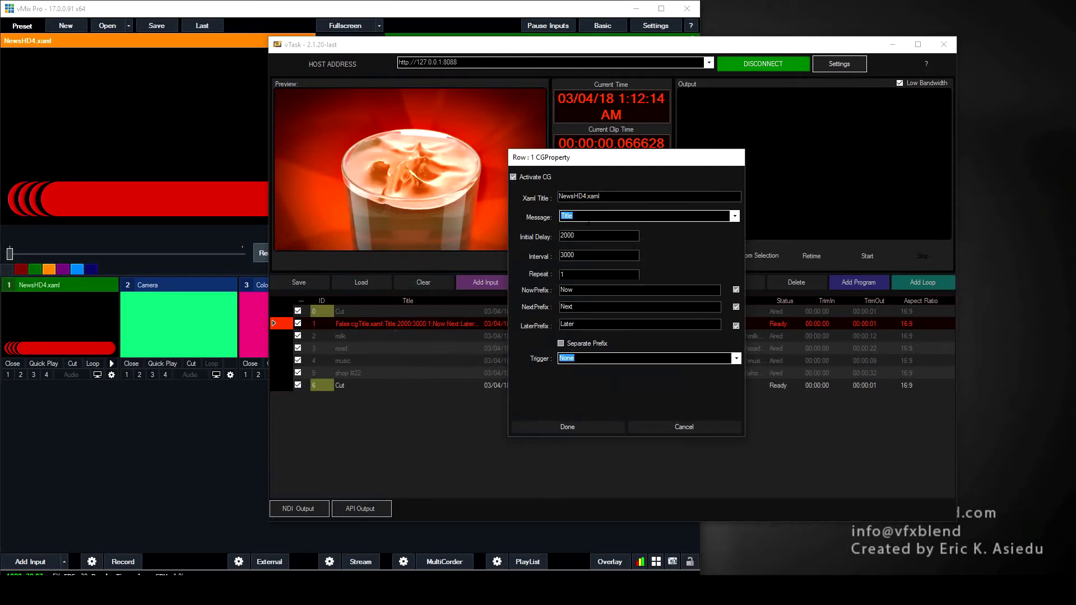
click(735, 217)
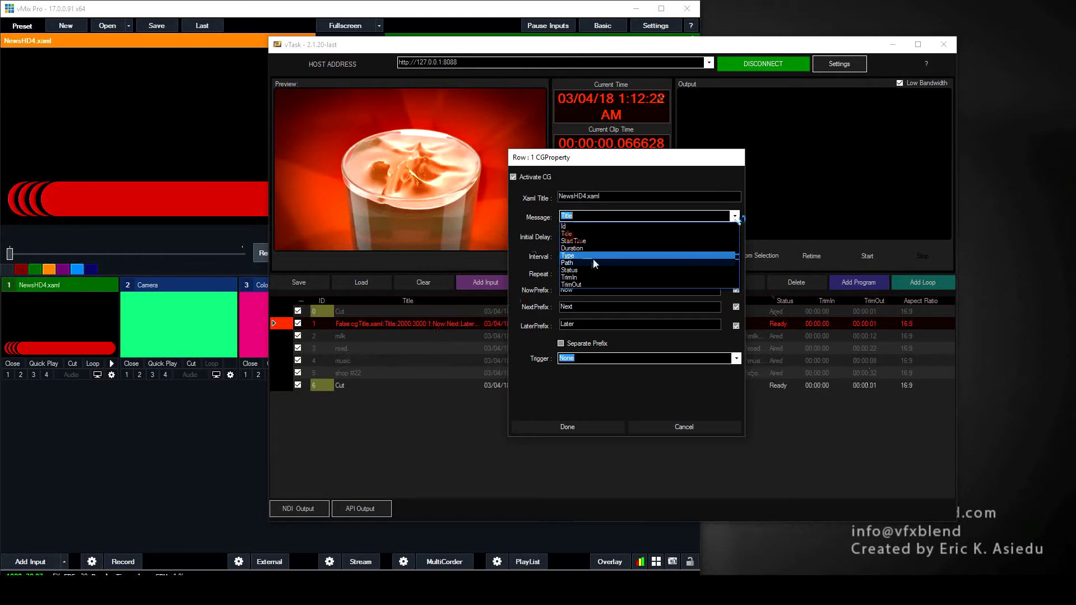
click(577, 233)
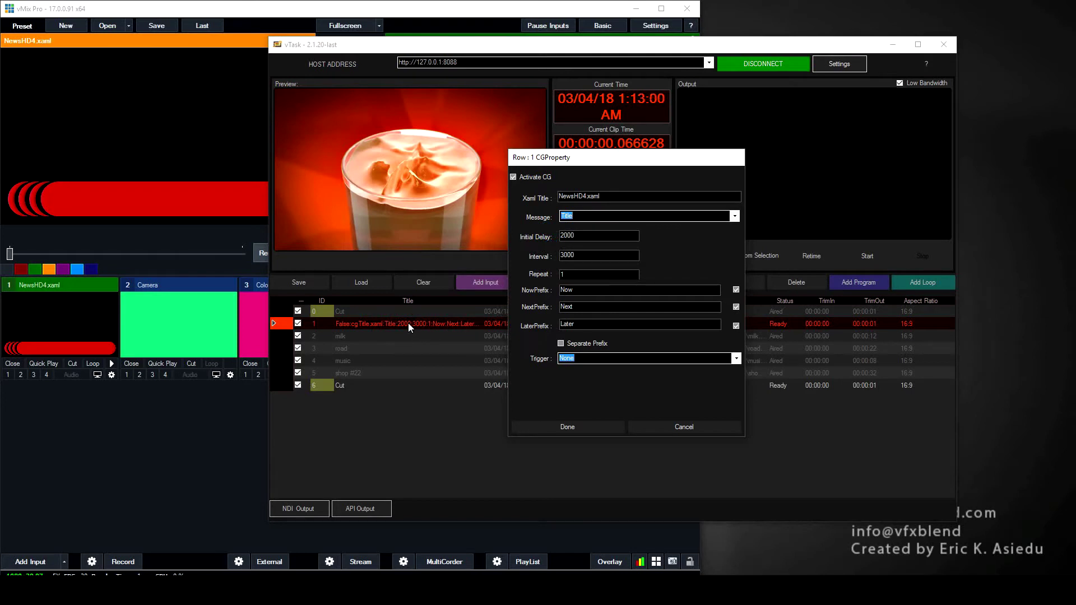
click(583, 256)
Adjust the row 1 prefix options: leave NowPrefix, untick LaterPrefix, and tick Separate Prefix.
double_click(564, 290)
click(562, 290)
click(736, 325)
click(561, 344)
click(66, 357)
Untick Separate Prefix, set Trigger to OverlayInput1, and save so row 1 reads True NewsHD4.xaml.
click(561, 344)
click(736, 361)
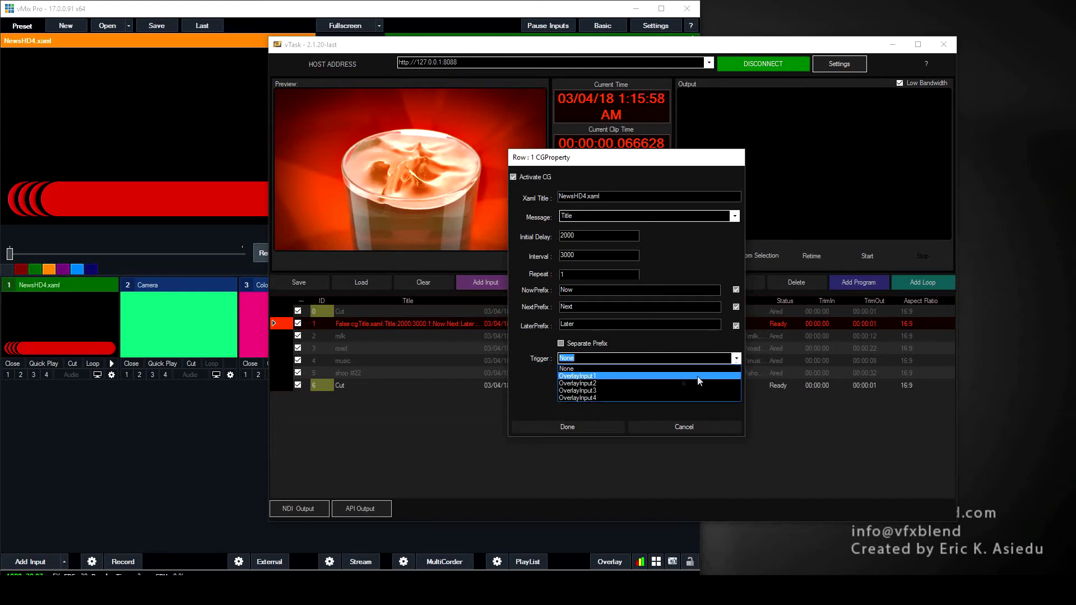
click(618, 376)
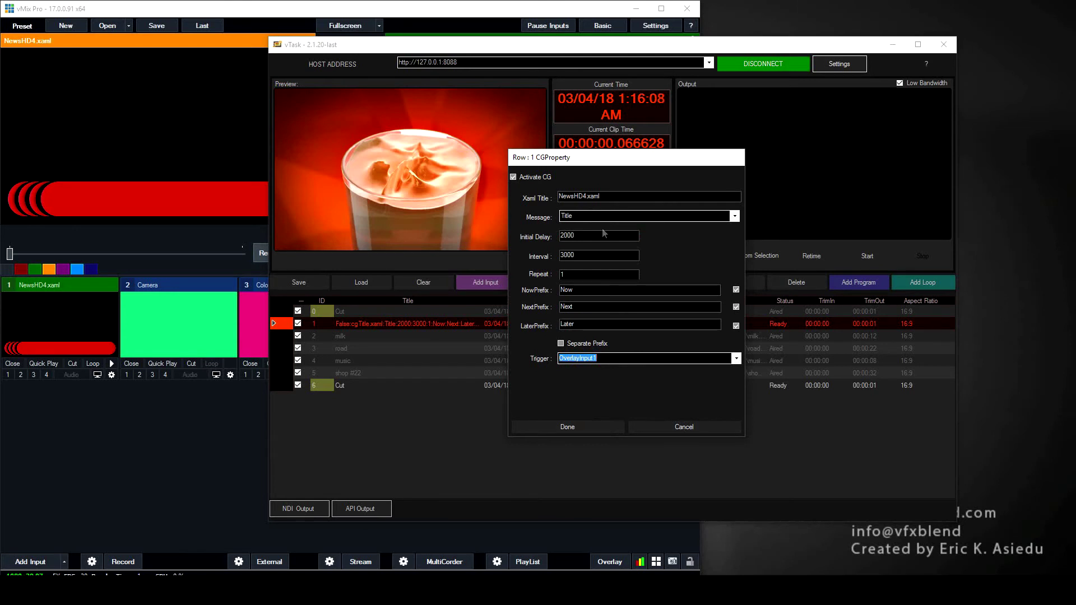
click(581, 428)
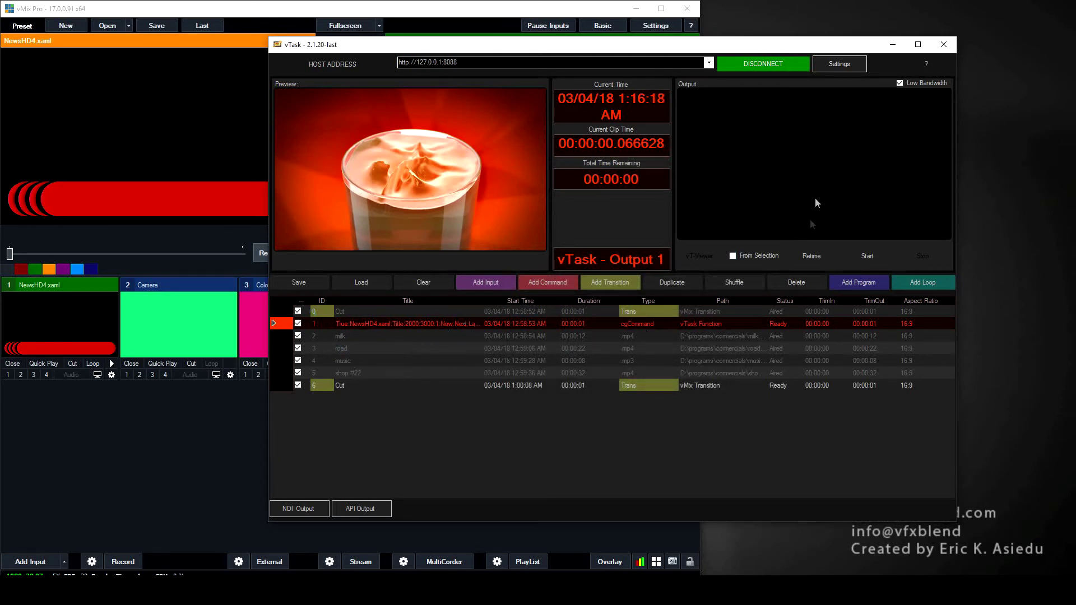
Fade Colour Bars onto the vMix program output, then bring vTask back in front.
drag(715, 45, 952, 63)
click(364, 93)
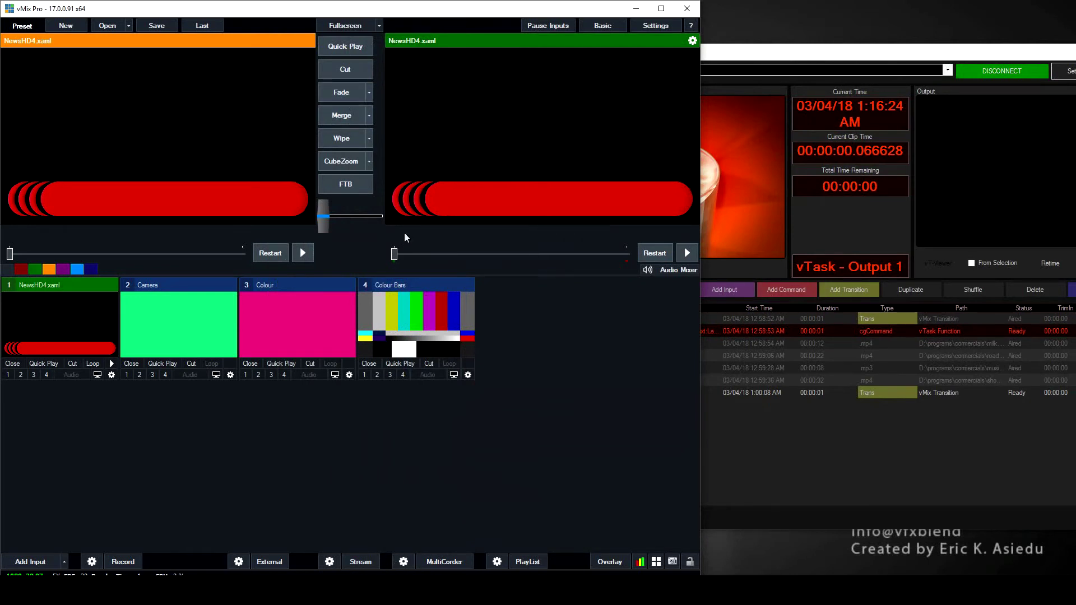
click(421, 317)
click(353, 100)
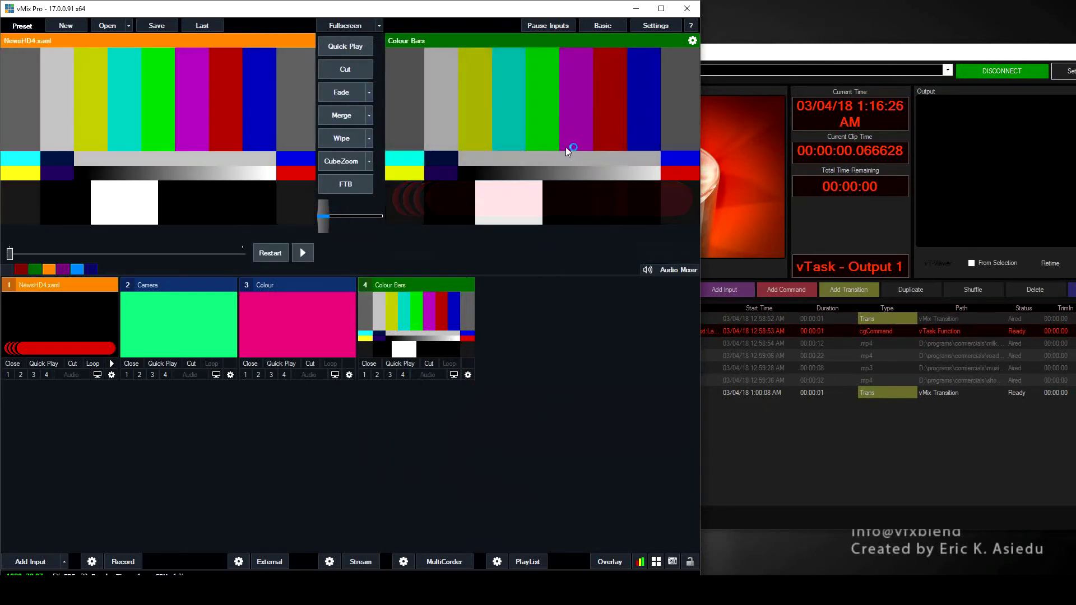
click(861, 283)
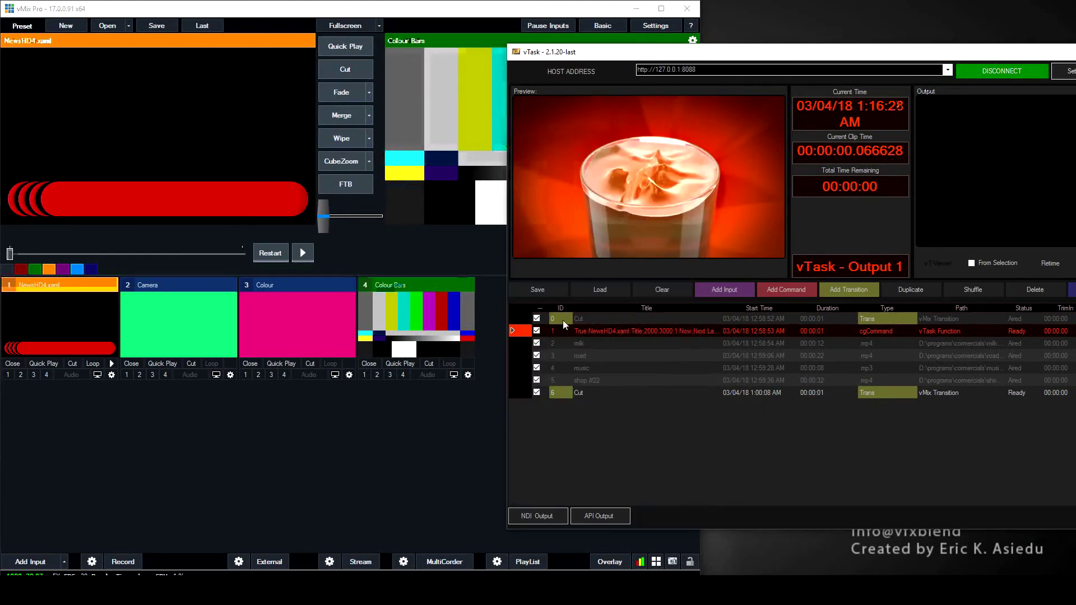
drag(1003, 52, 916, 56)
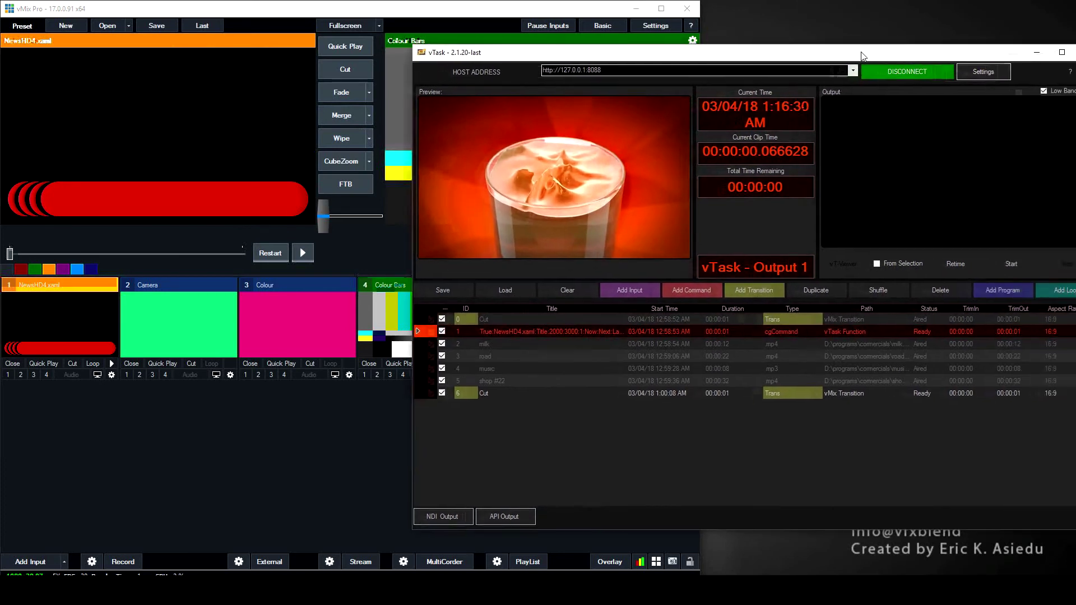
Move the vTask window aside while the playlist plays the NewsHD4.xaml CG into vMix.
drag(698, 55, 807, 240)
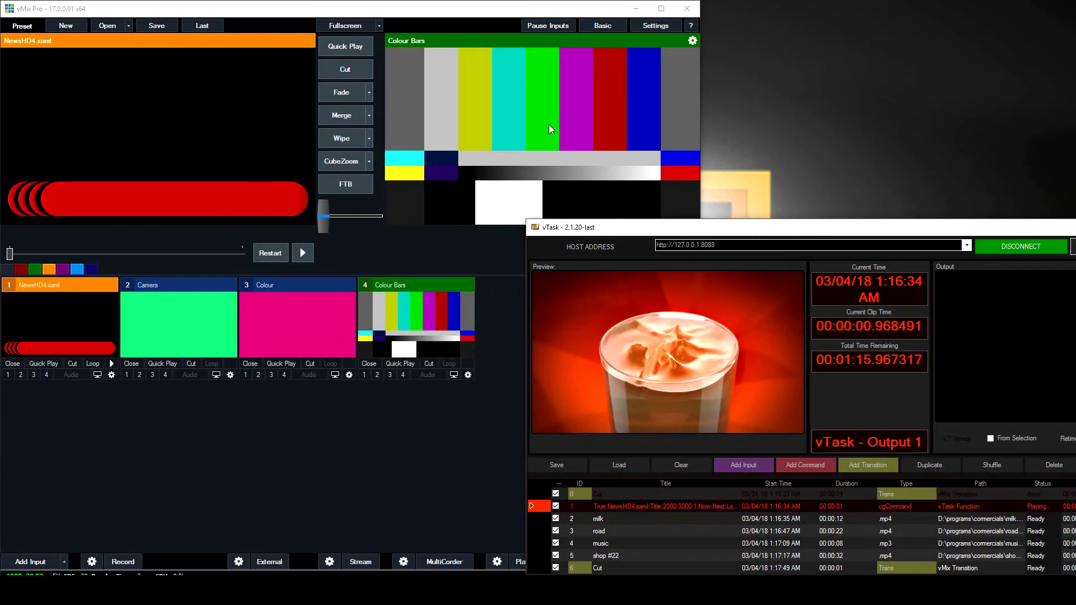